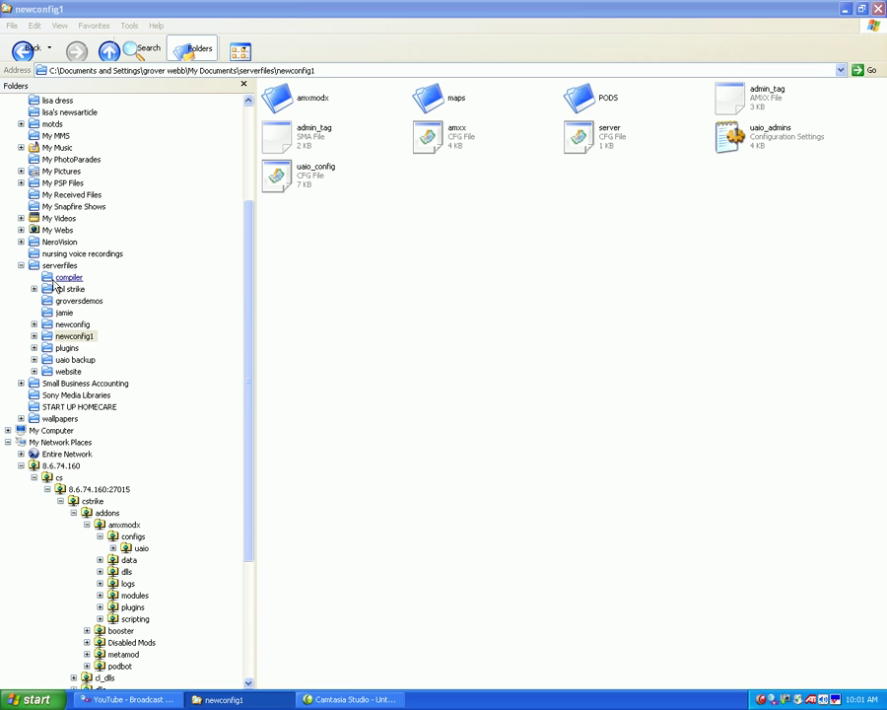
- Expand newconfig1 in the Folders tree to reach its amxmodx configs folder
{"action": "left_click", "coordinate": [34, 336]}
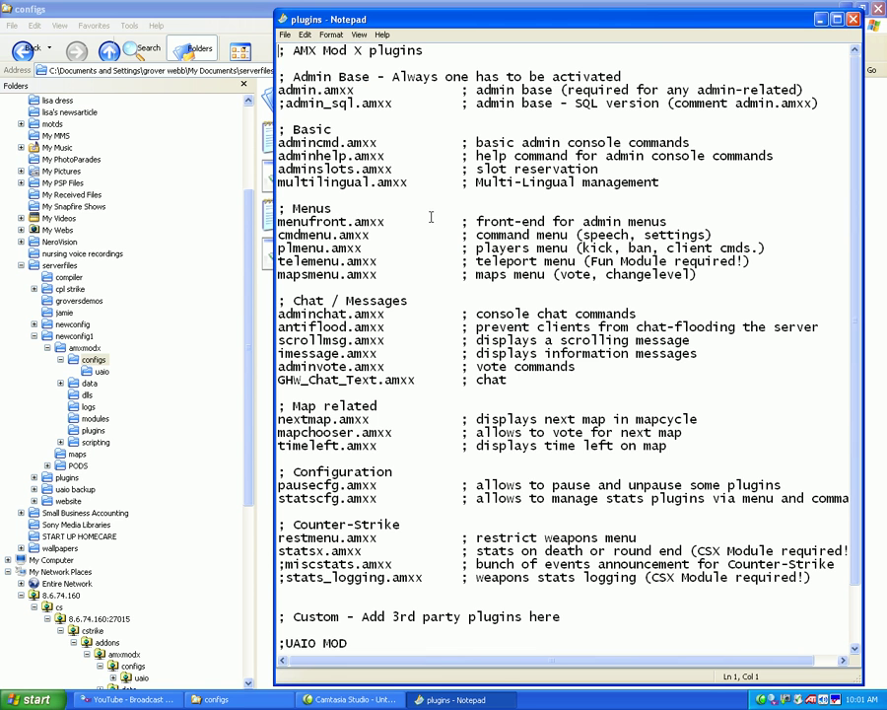
- Move the plugins.ini Notepad window left to read its plugin list
{"action": "left_click_drag", "start_coordinate": [471, 19], "coordinate": [406, 20]}
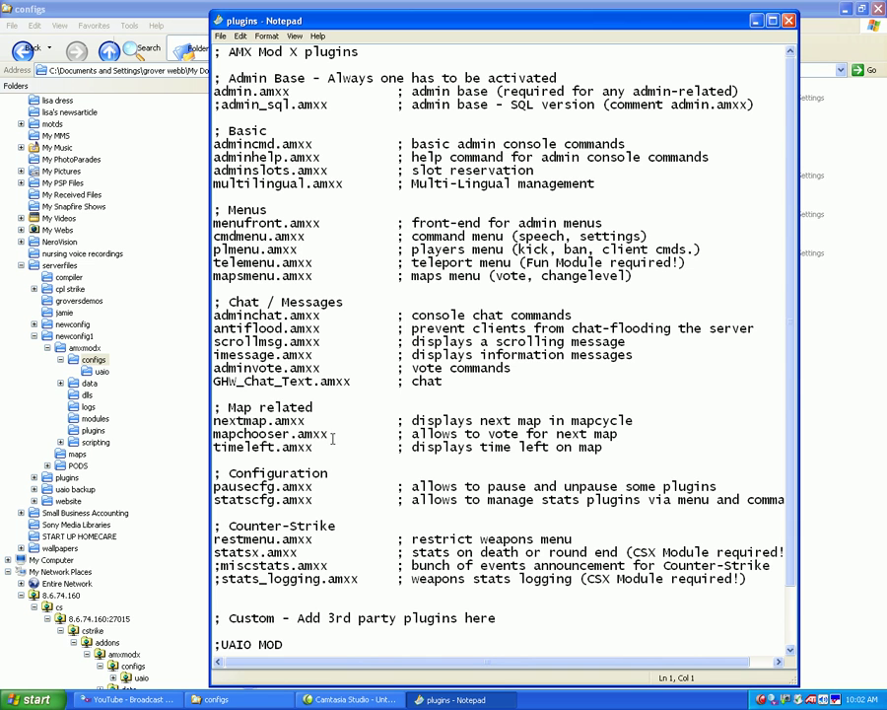
{"action": "scroll", "coordinate": [327, 523], "scroll_direction": "down", "scroll_amount": 2}
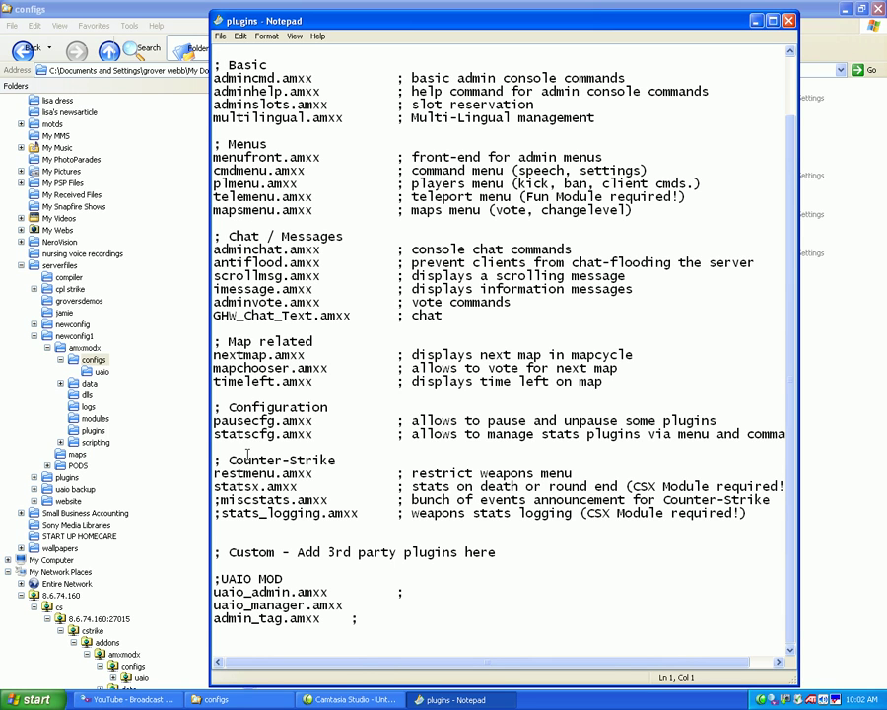
- Keep restmenu.amxx uncommented, save plugins.ini and close Notepad
{"action": "left_click", "coordinate": [215, 475]}
{"action": "type", "text": ";"}
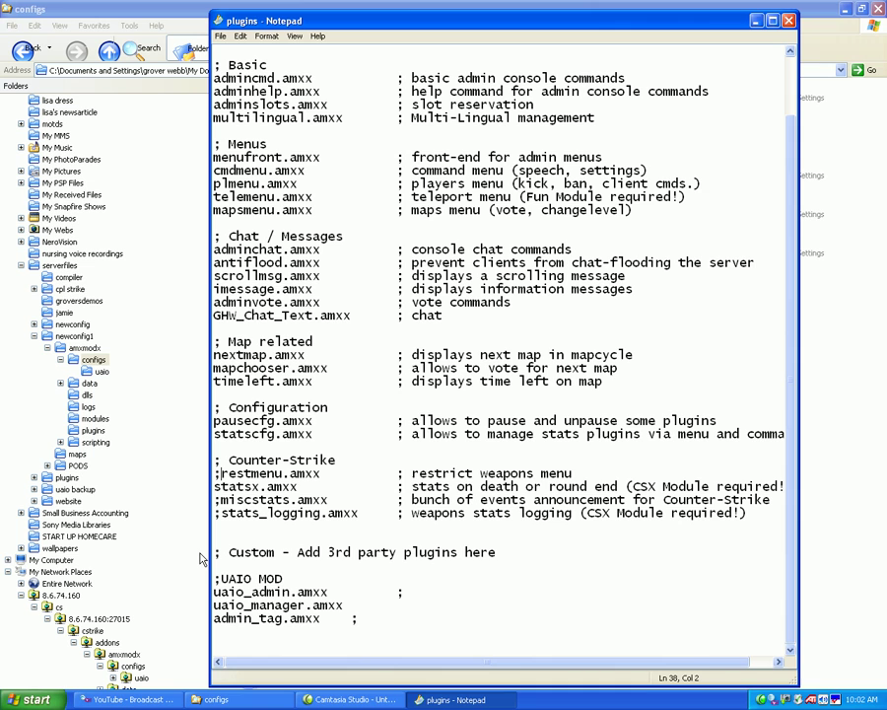
{"action": "key", "text": "BackSpace"}
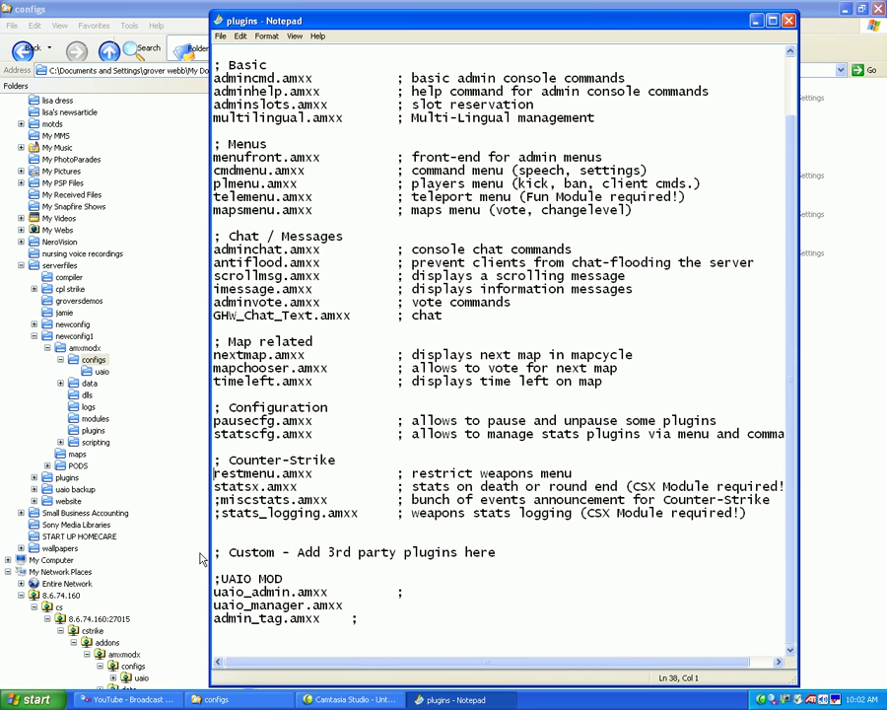
{"action": "left_click", "coordinate": [221, 35]}
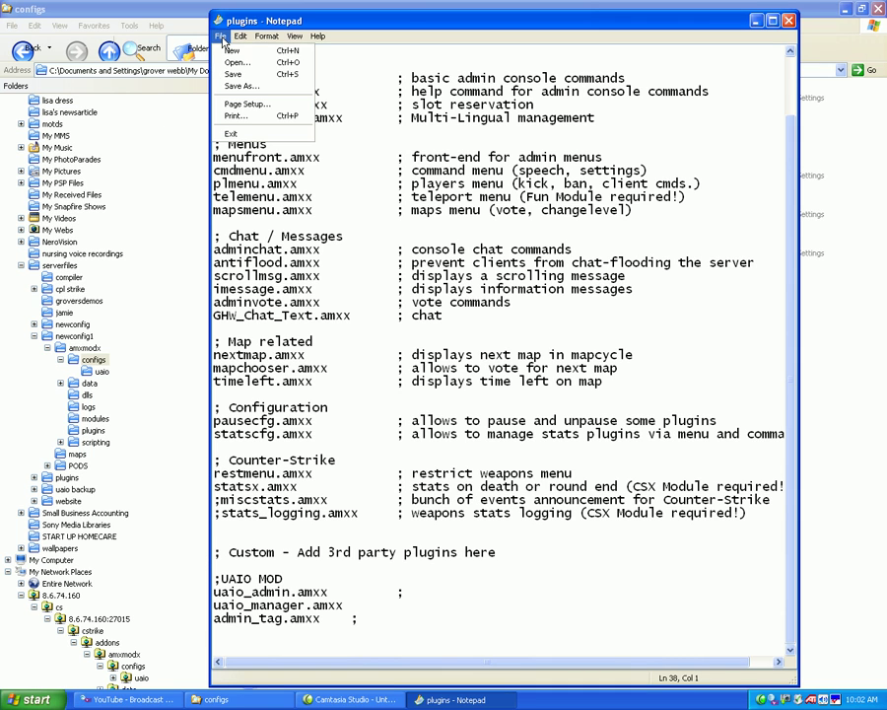
{"action": "left_click", "coordinate": [235, 75]}
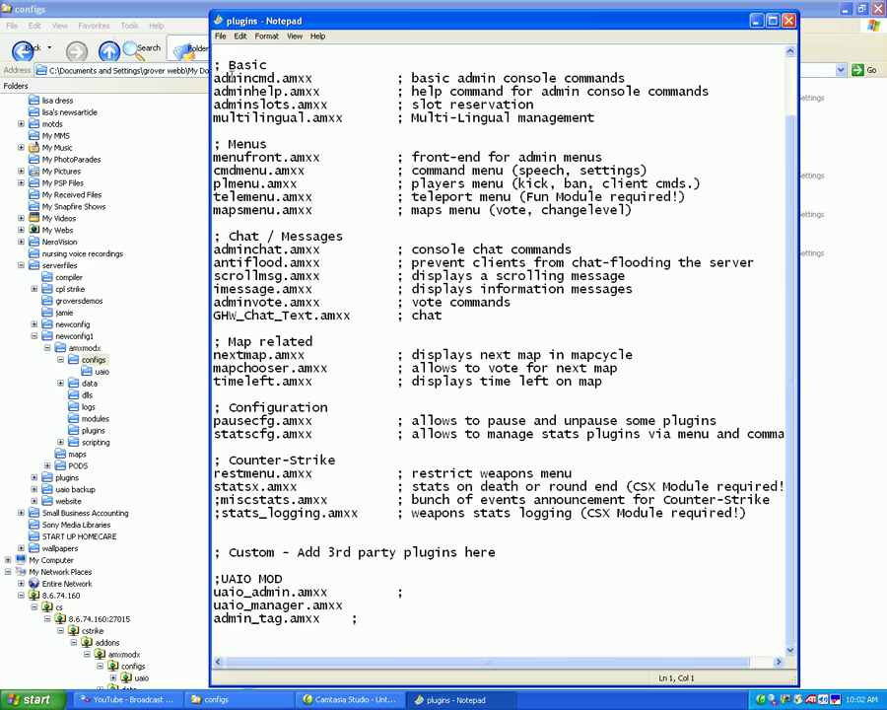
{"action": "left_click", "coordinate": [788, 20]}
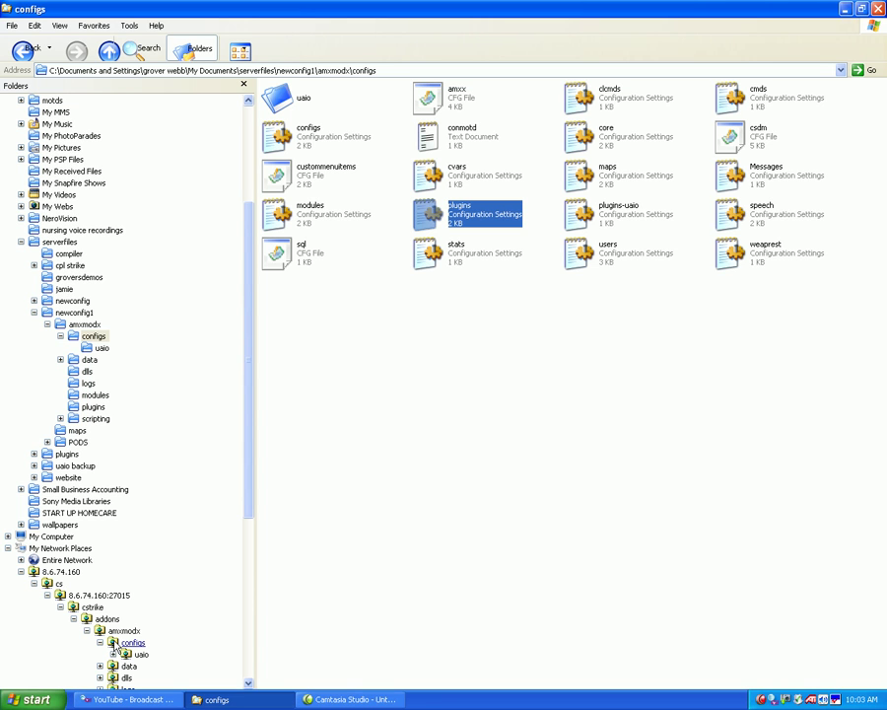
{"action": "double_click", "coordinate": [434, 219]}
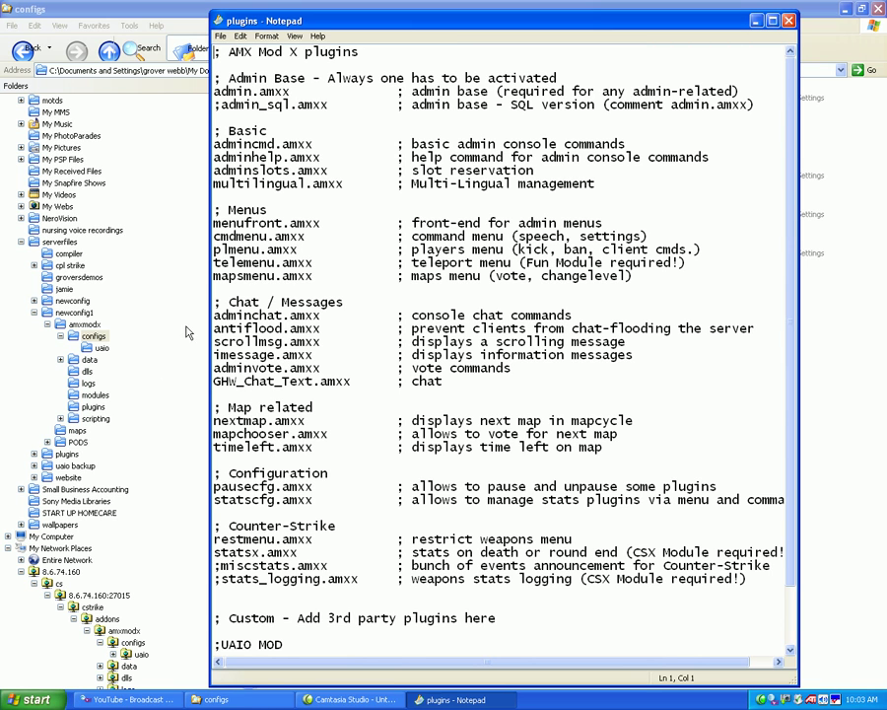
{"action": "scroll", "coordinate": [329, 274], "scroll_direction": "down", "scroll_amount": 2}
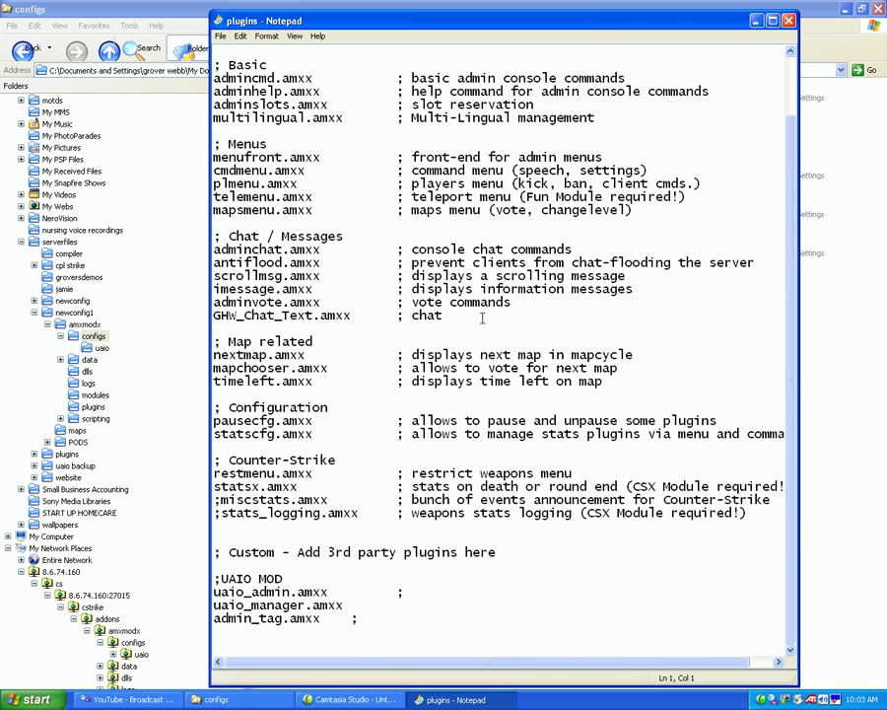
{"action": "key", "text": "alt+F4"}
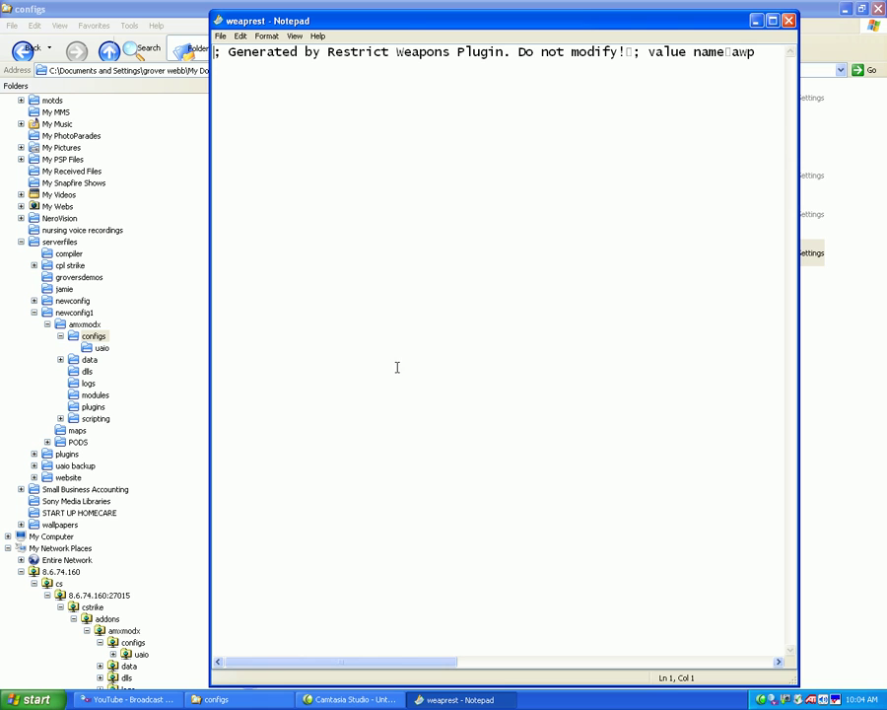
{"action": "left_click_drag", "start_coordinate": [347, 668], "coordinate": [710, 666]}
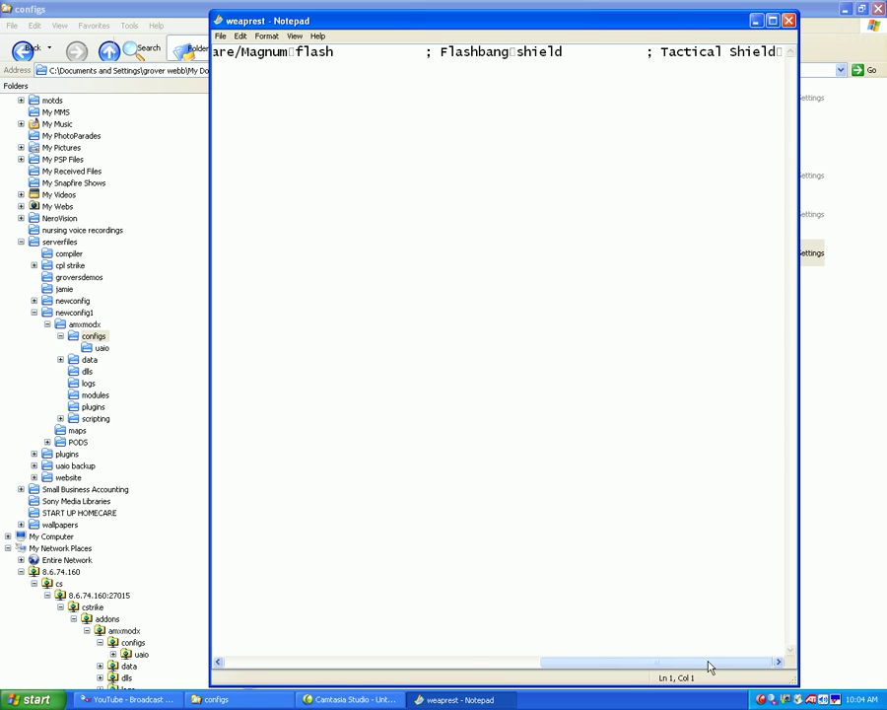
{"action": "left_click_drag", "start_coordinate": [709, 667], "coordinate": [428, 663]}
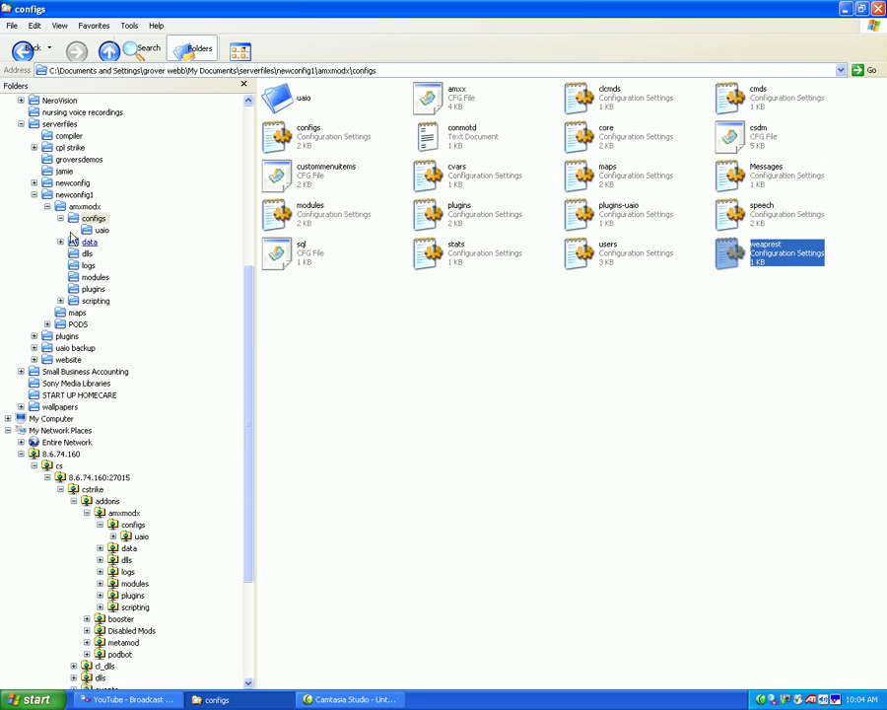
- Browse from plugins to the amxmodx scripting folder, checking the dlsym64 context menu
{"action": "left_click", "coordinate": [92, 289]}
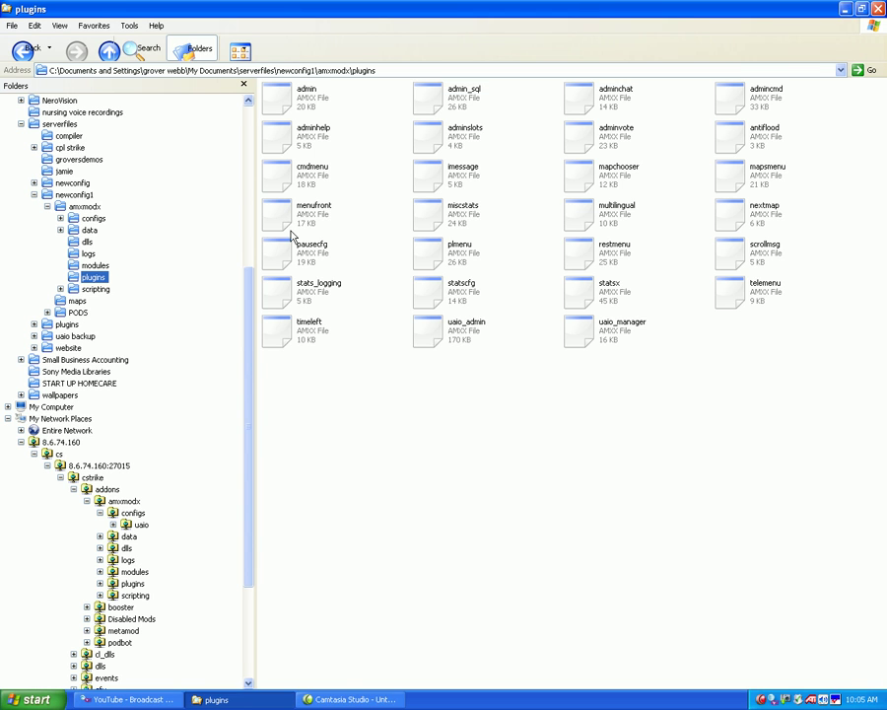
{"action": "left_click", "coordinate": [96, 288]}
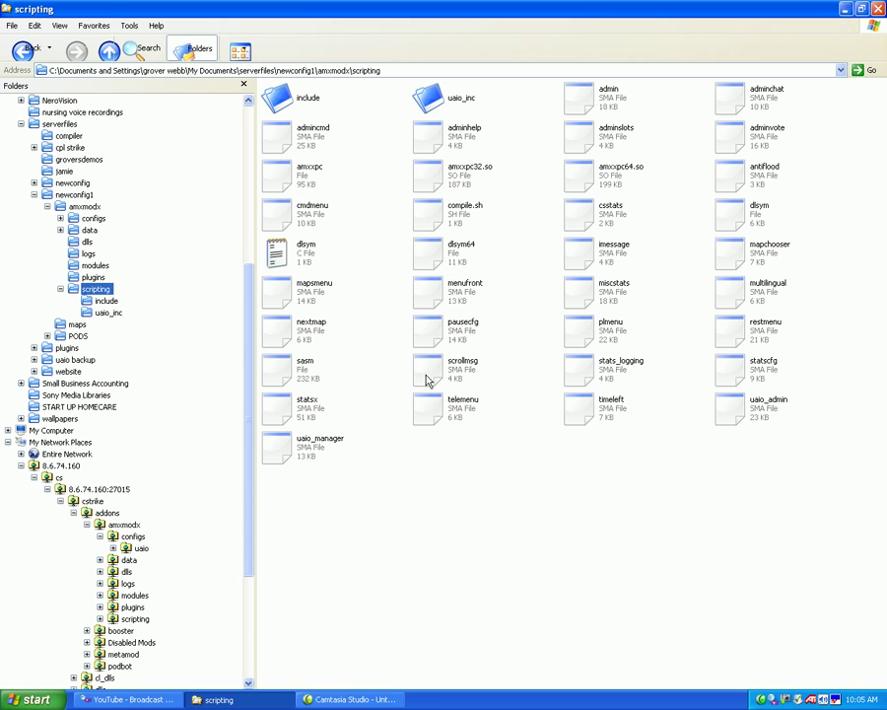
{"action": "right_click", "coordinate": [433, 257]}
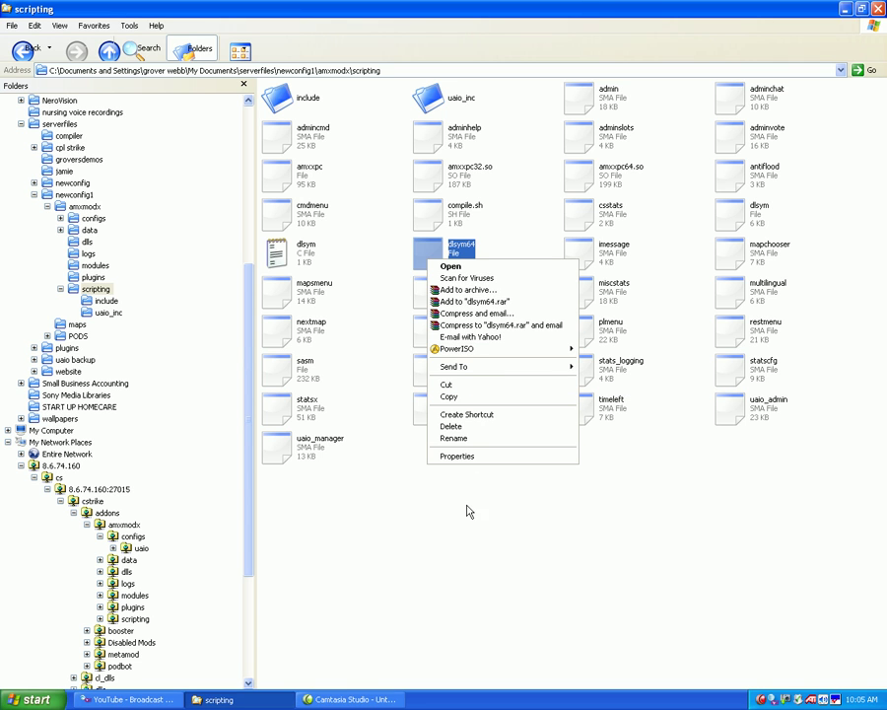
{"action": "left_click", "coordinate": [463, 522]}
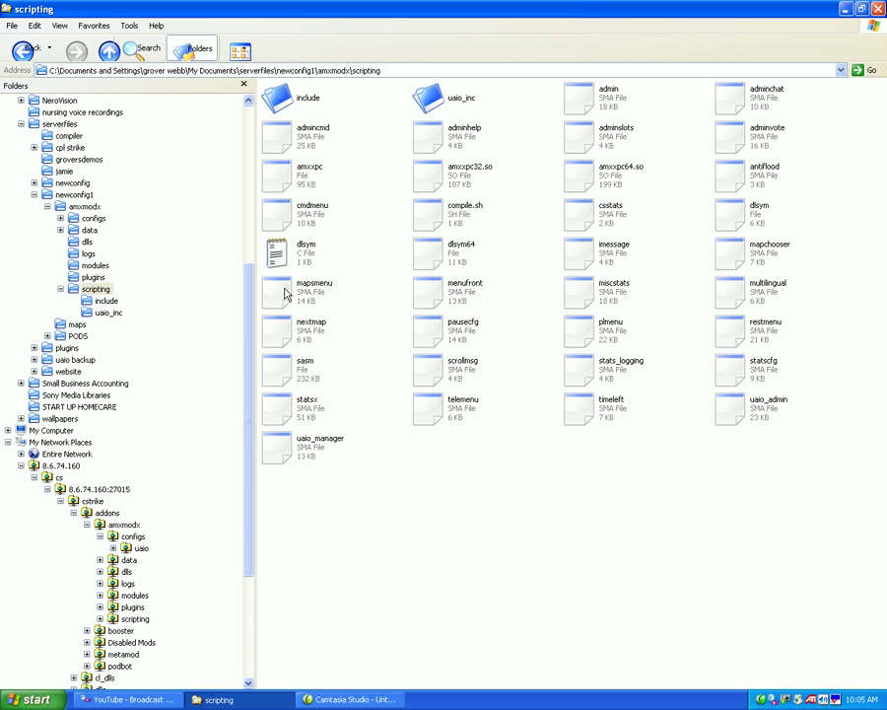
- In plugins, select menufront, adminhelp, admin, admin_sql, imessage and uaio_manager files
{"action": "left_click", "coordinate": [94, 277]}
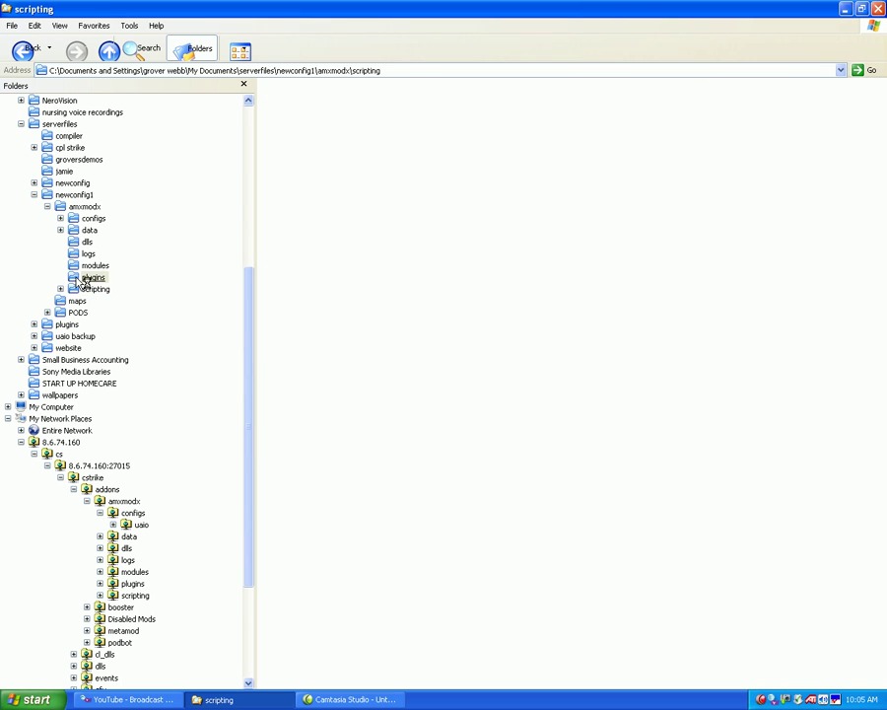
{"action": "left_click", "coordinate": [285, 217]}
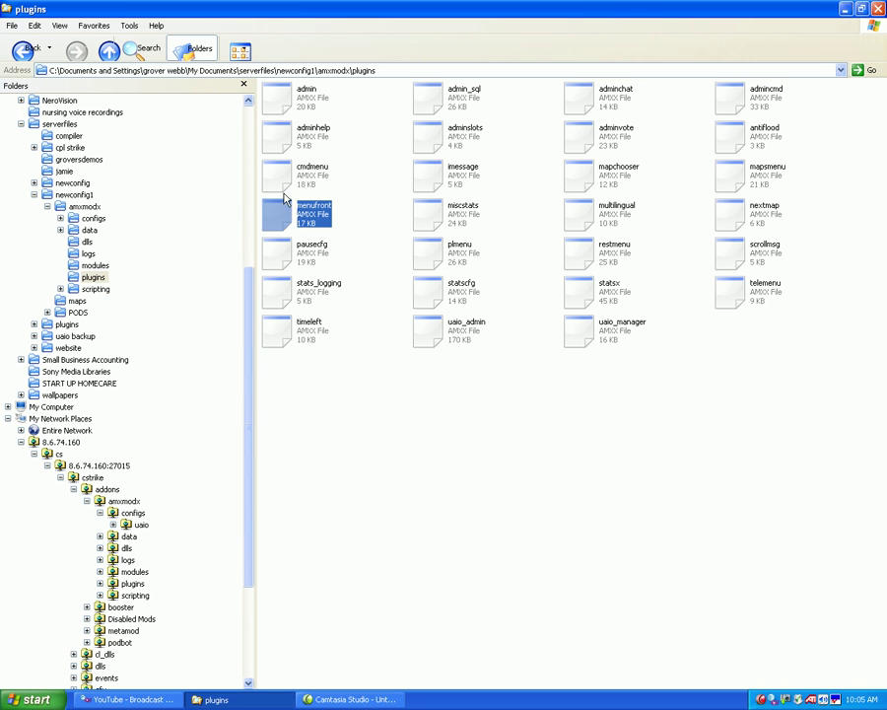
{"action": "left_click", "coordinate": [281, 136]}
{"action": "left_click", "coordinate": [279, 97]}
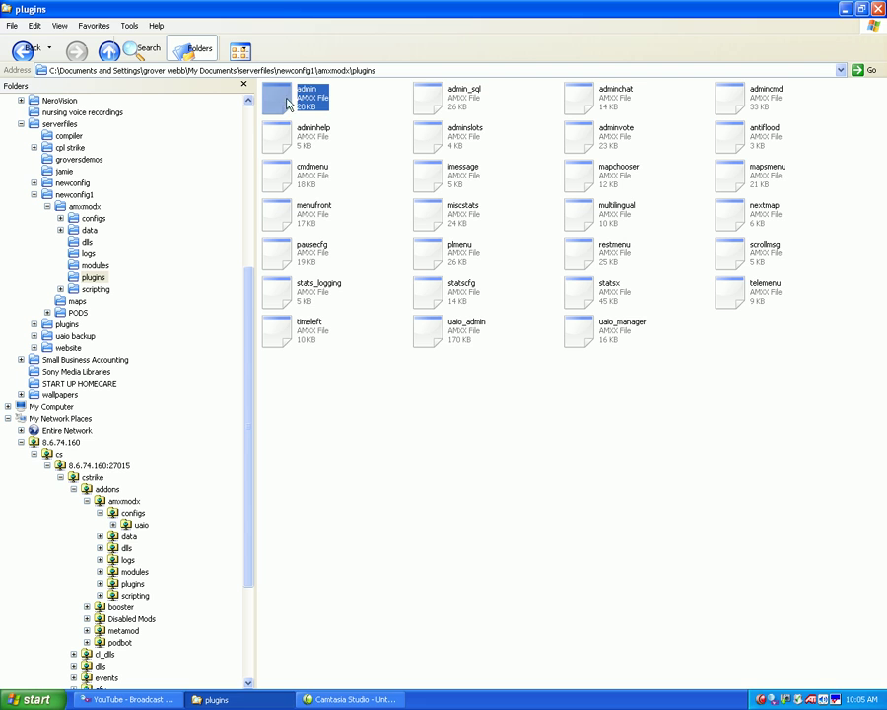
{"action": "left_click", "coordinate": [430, 97]}
{"action": "left_click", "coordinate": [433, 172]}
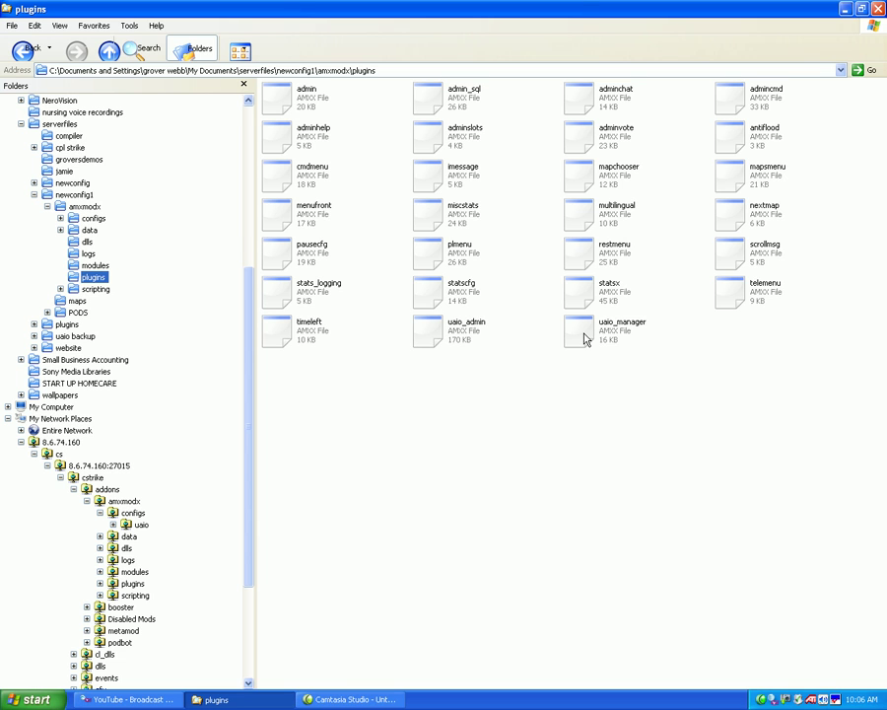
{"action": "left_click", "coordinate": [585, 339]}
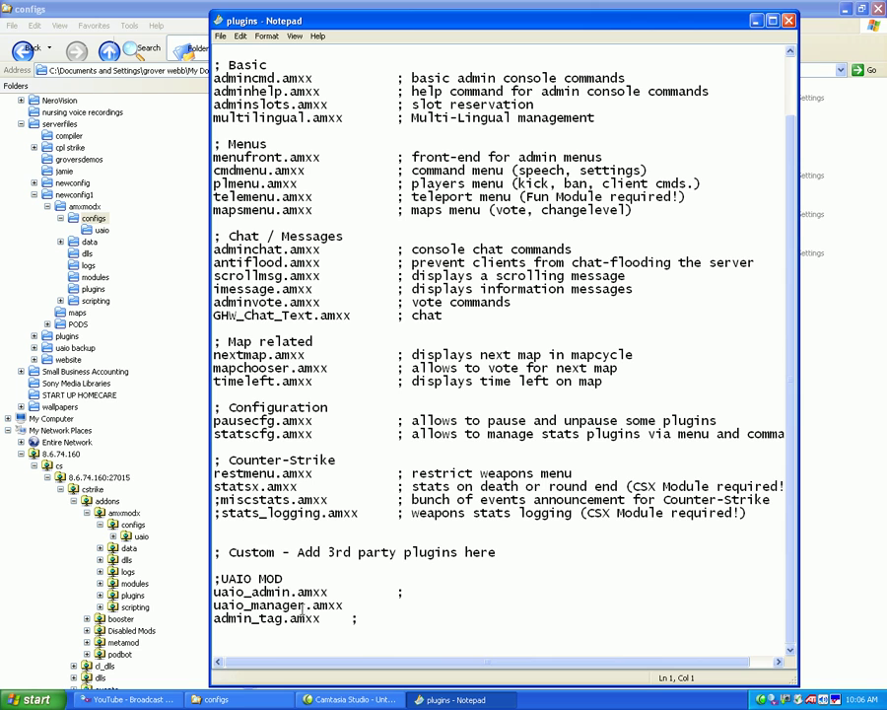
- Close the extra plugins window and highlight the commented-out ;miscstats.amxx line
{"action": "left_click", "coordinate": [789, 21]}
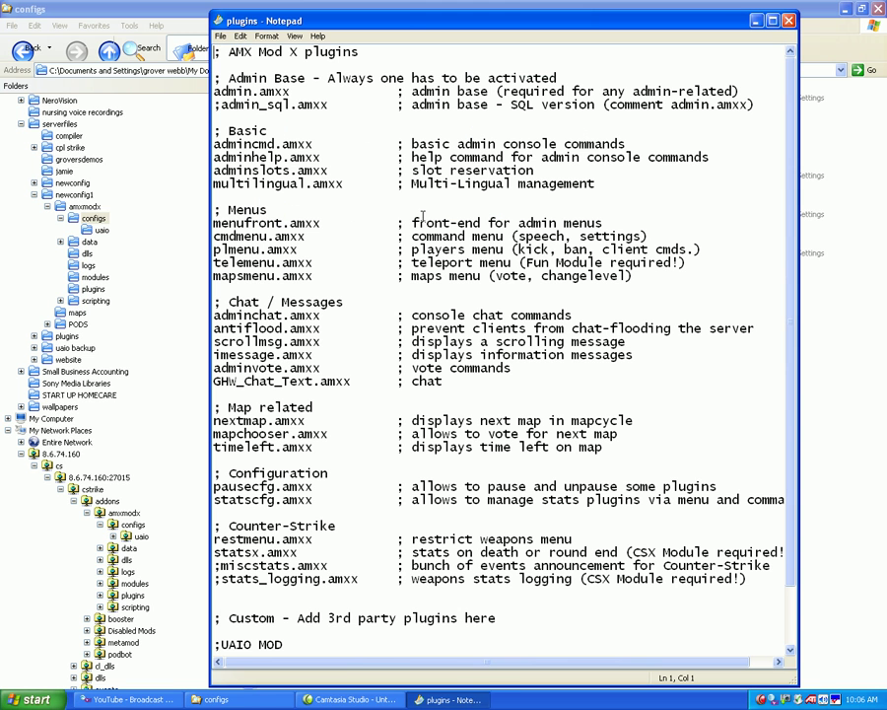
{"action": "left_click", "coordinate": [217, 407]}
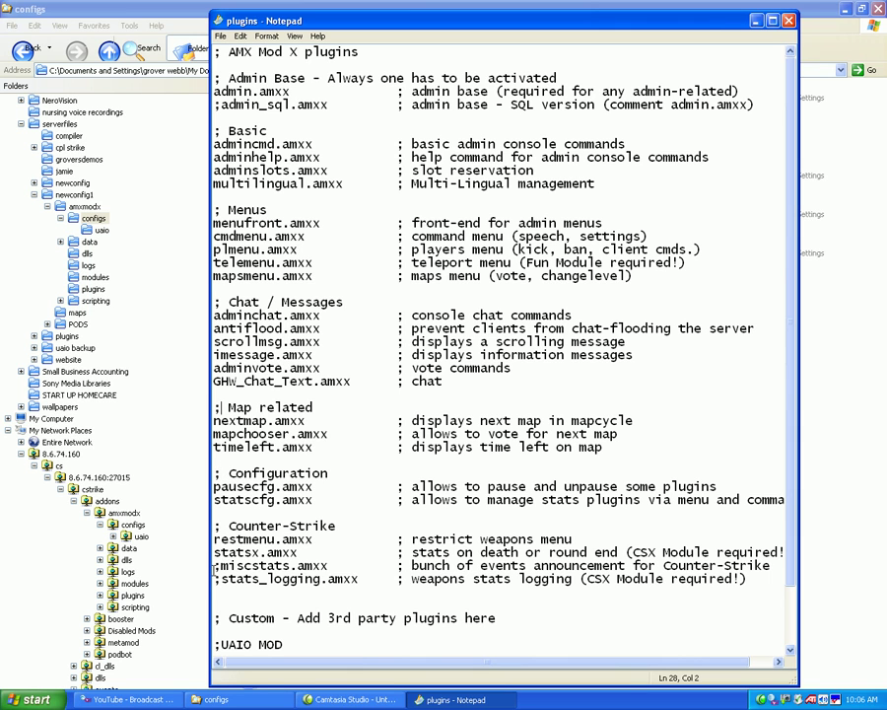
{"action": "left_click_drag", "start_coordinate": [215, 566], "coordinate": [345, 569]}
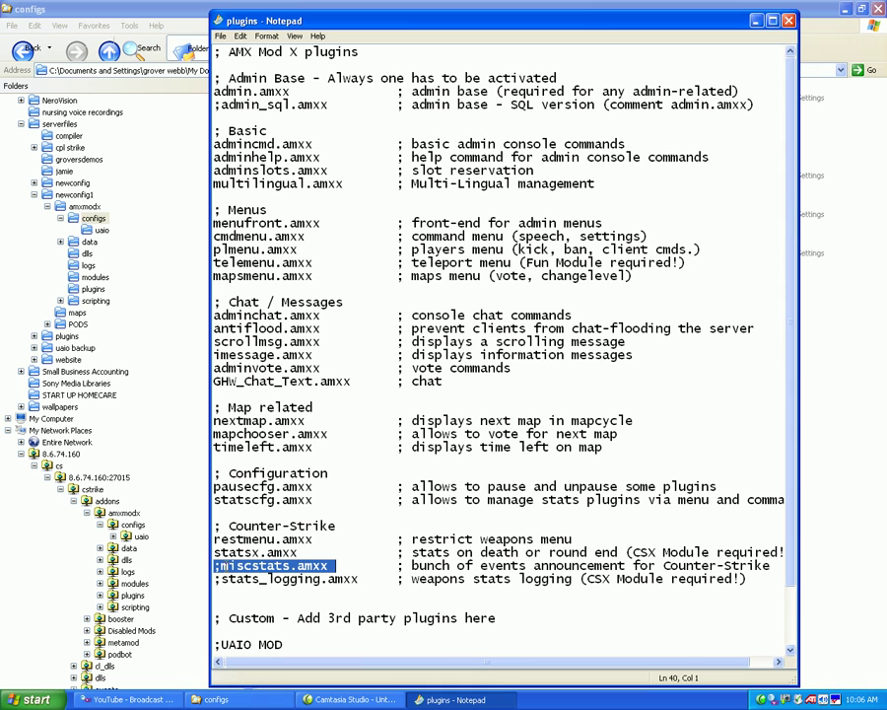
{"action": "left_click", "coordinate": [220, 565]}
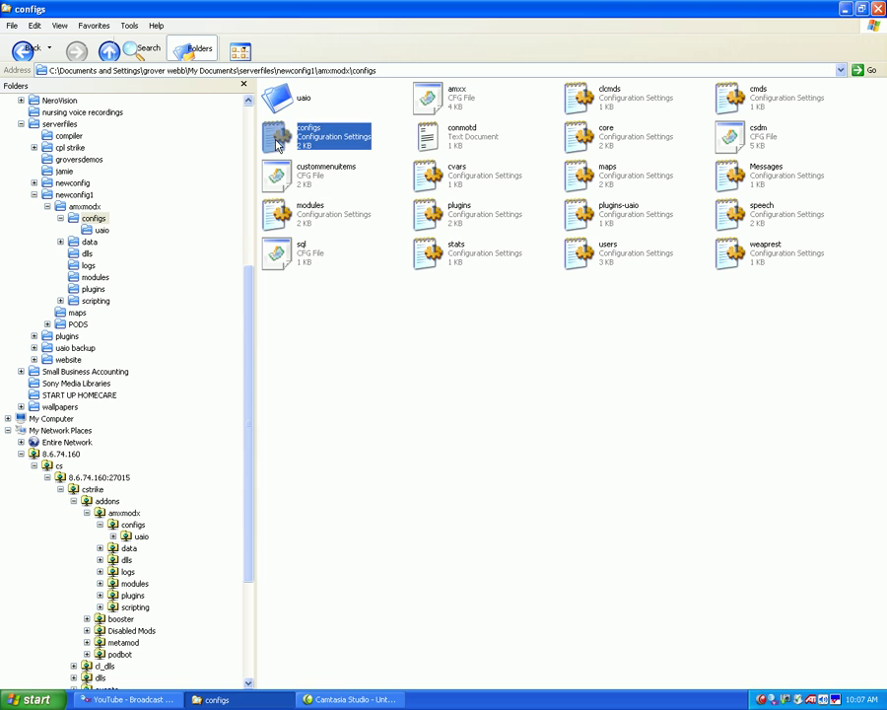
- Open the configs menu file in Notepad to read it, then close it
{"action": "double_click", "coordinate": [284, 141]}
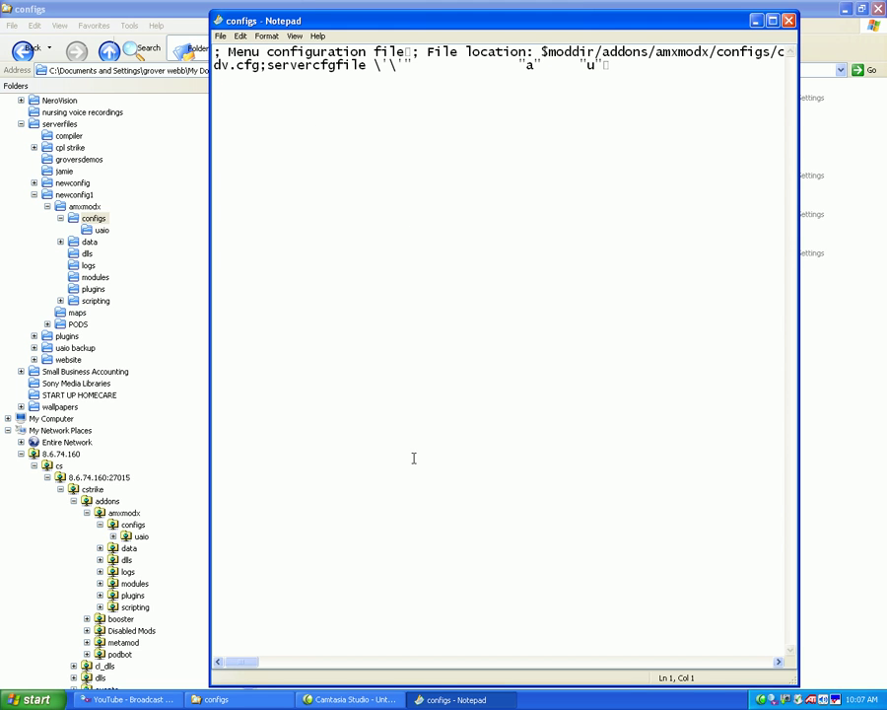
{"action": "mouse_move", "coordinate": [242, 663]}
{"action": "left_mouse_down"}
{"action": "mouse_move", "coordinate": [459, 661]}
{"action": "mouse_move", "coordinate": [590, 673]}
{"action": "left_mouse_up"}
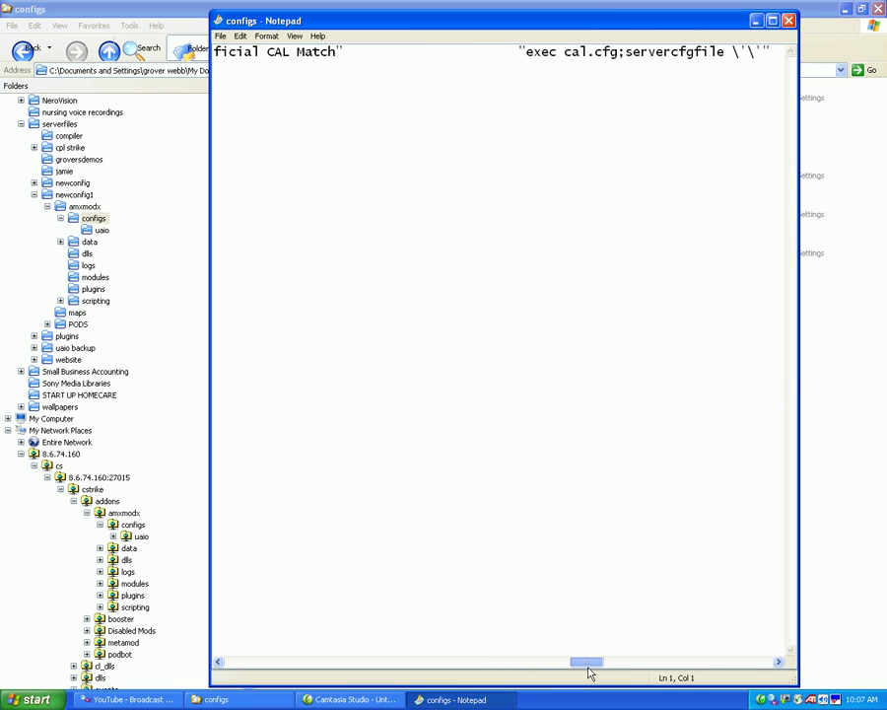
{"action": "left_click_drag", "start_coordinate": [589, 673], "coordinate": [621, 674]}
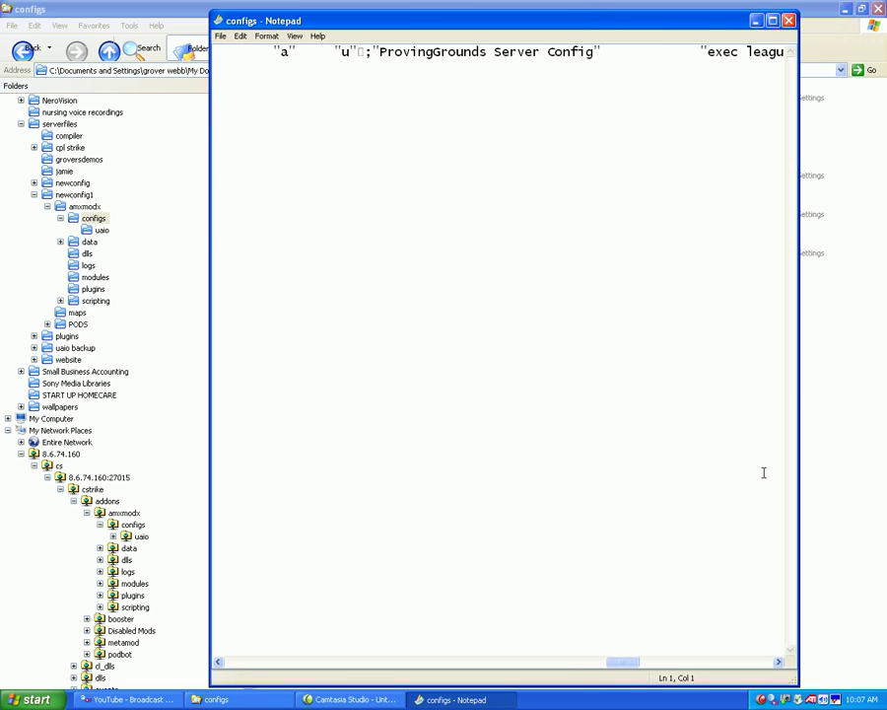
{"action": "left_click", "coordinate": [789, 21]}
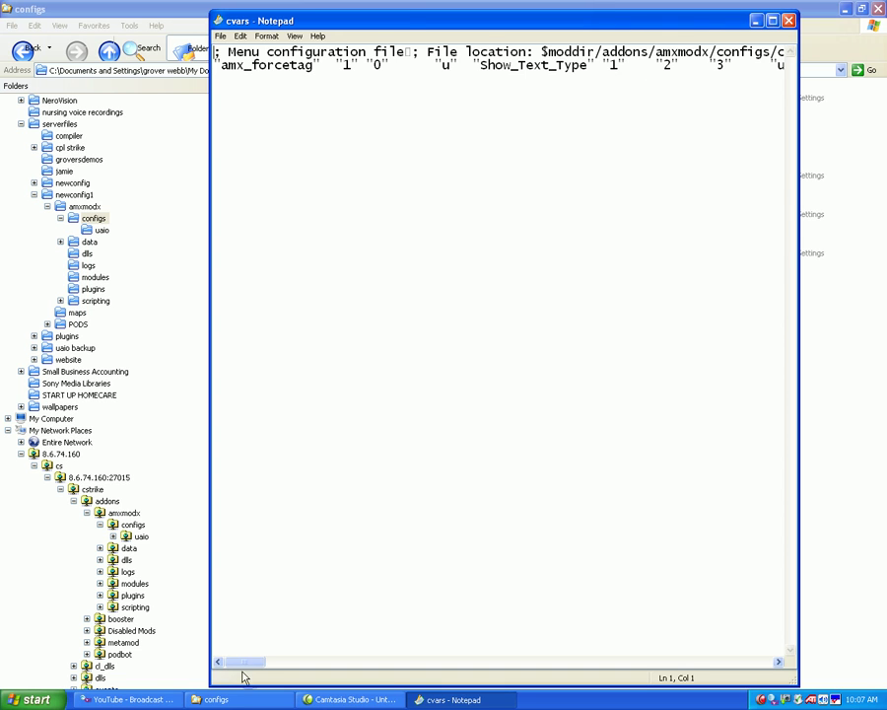
{"action": "left_click_drag", "start_coordinate": [245, 663], "coordinate": [340, 661]}
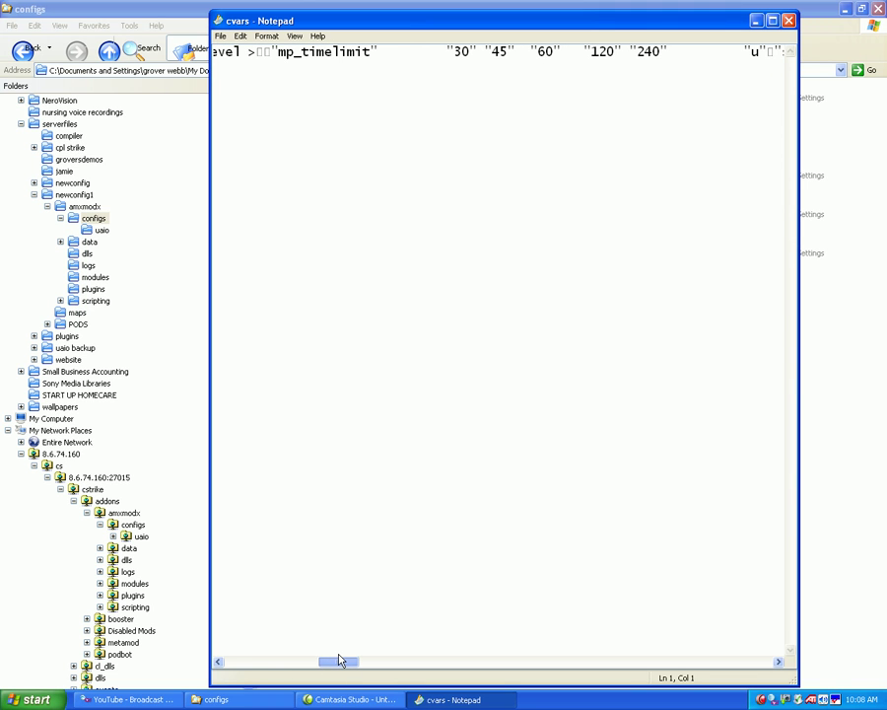
{"action": "left_click_drag", "start_coordinate": [340, 661], "coordinate": [338, 654]}
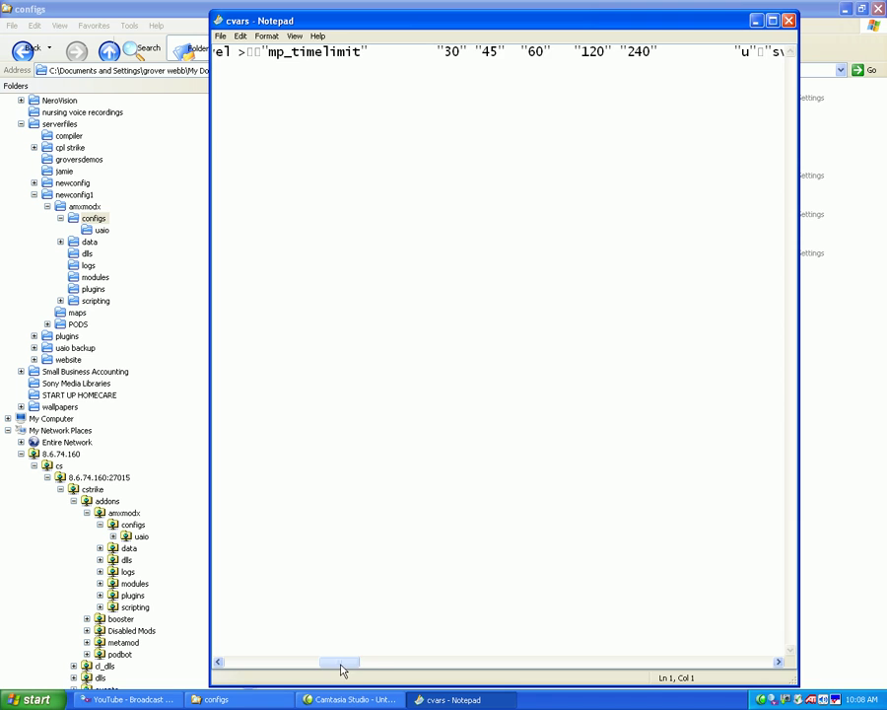
{"action": "left_click_drag", "start_coordinate": [339, 662], "coordinate": [619, 674]}
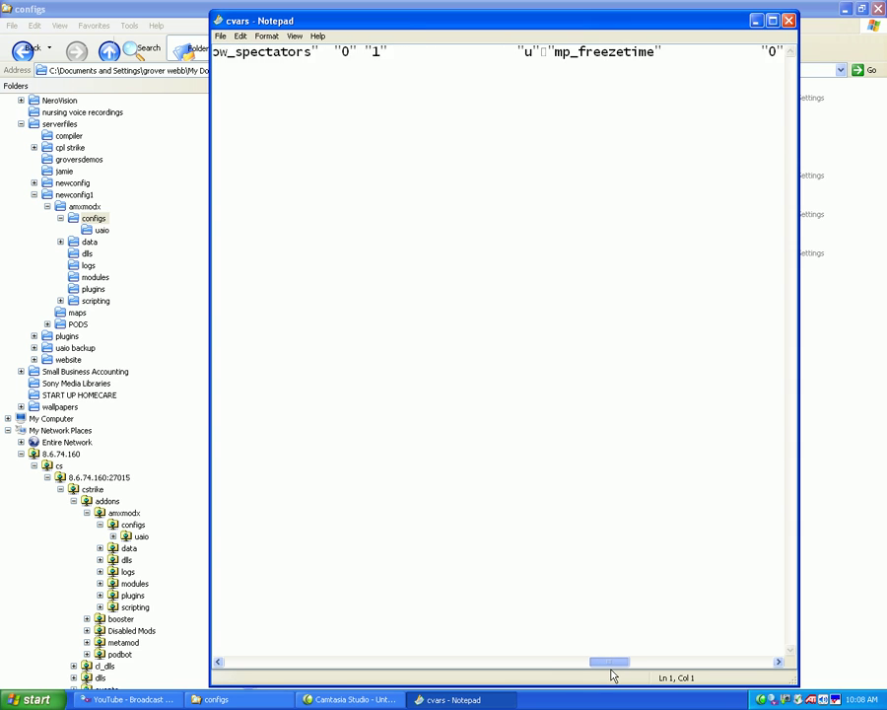
- Close cvars and open the amxx configuration file, viewing its line starts
{"action": "left_click", "coordinate": [789, 21]}
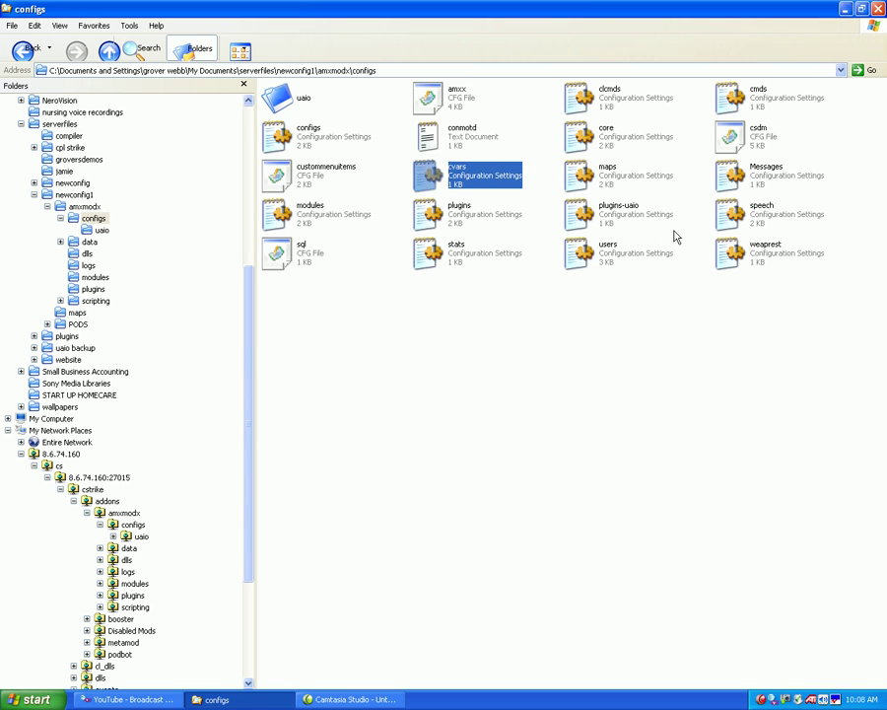
{"action": "left_click", "coordinate": [435, 103]}
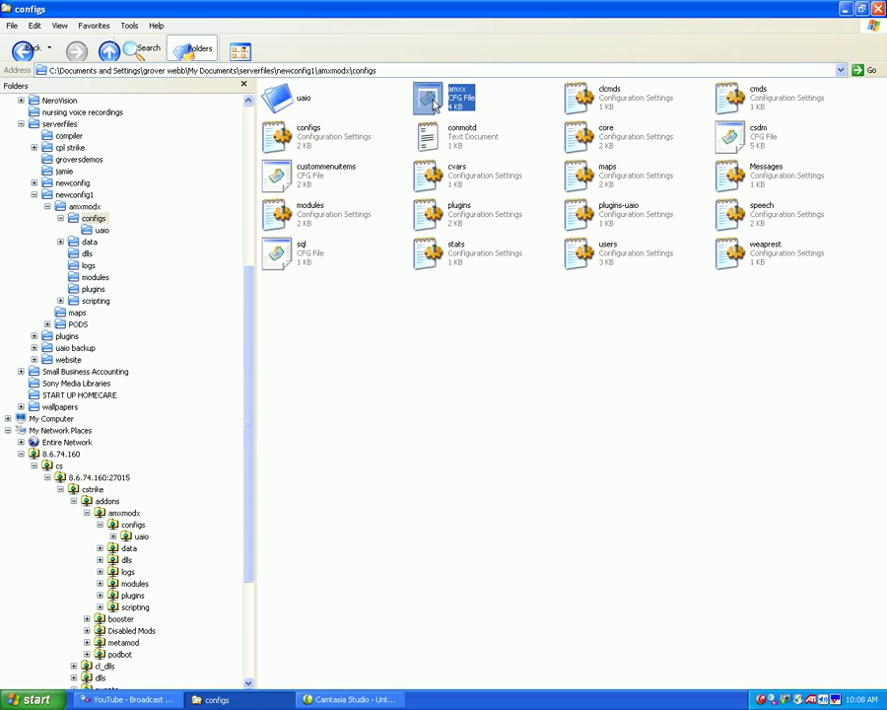
{"action": "double_click", "coordinate": [439, 103]}
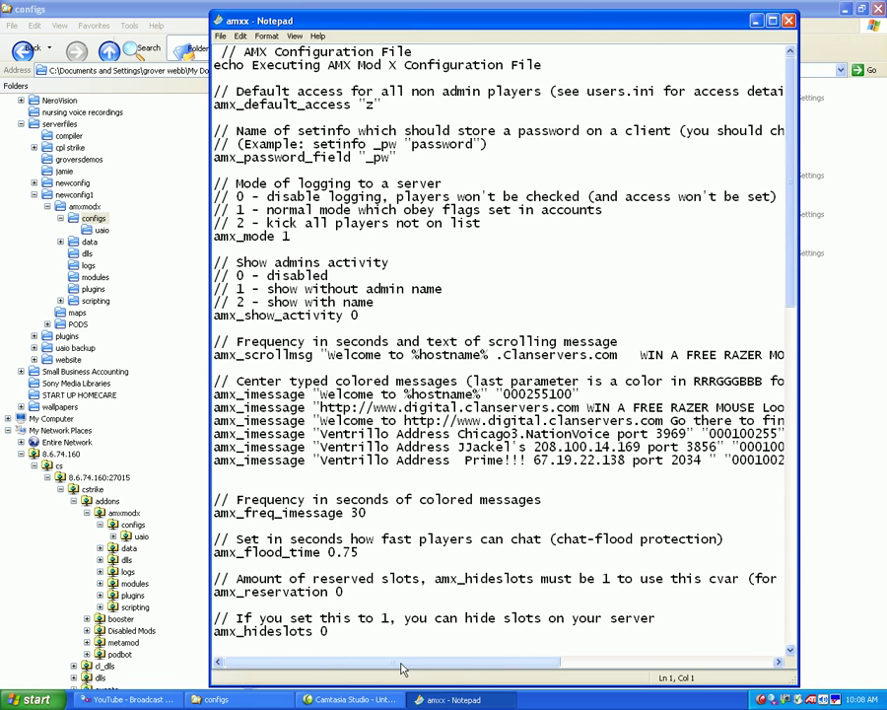
{"action": "left_click_drag", "start_coordinate": [401, 663], "coordinate": [432, 663]}
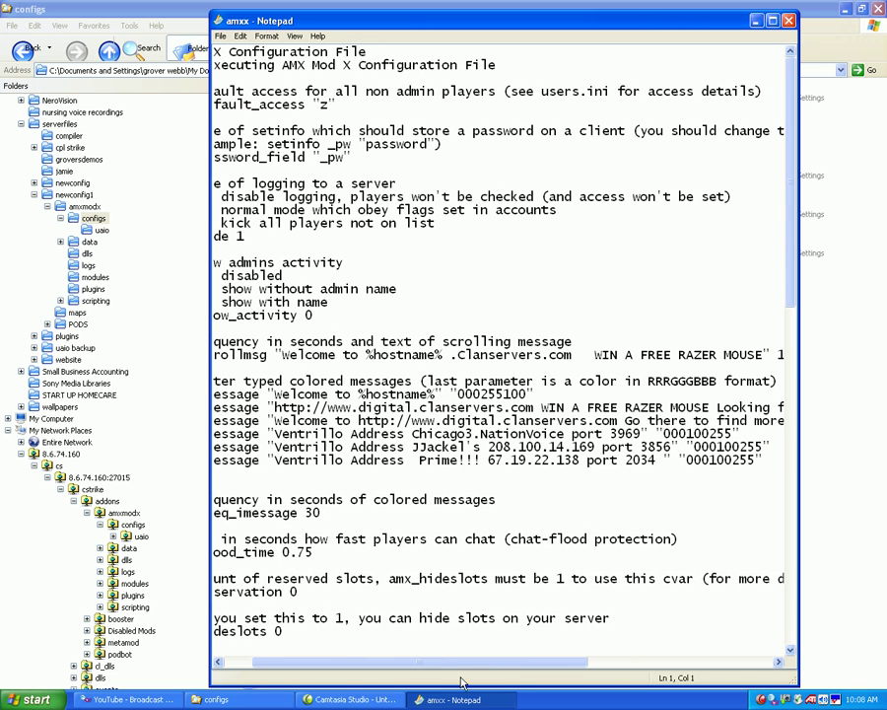
{"action": "left_click", "coordinate": [317, 465]}
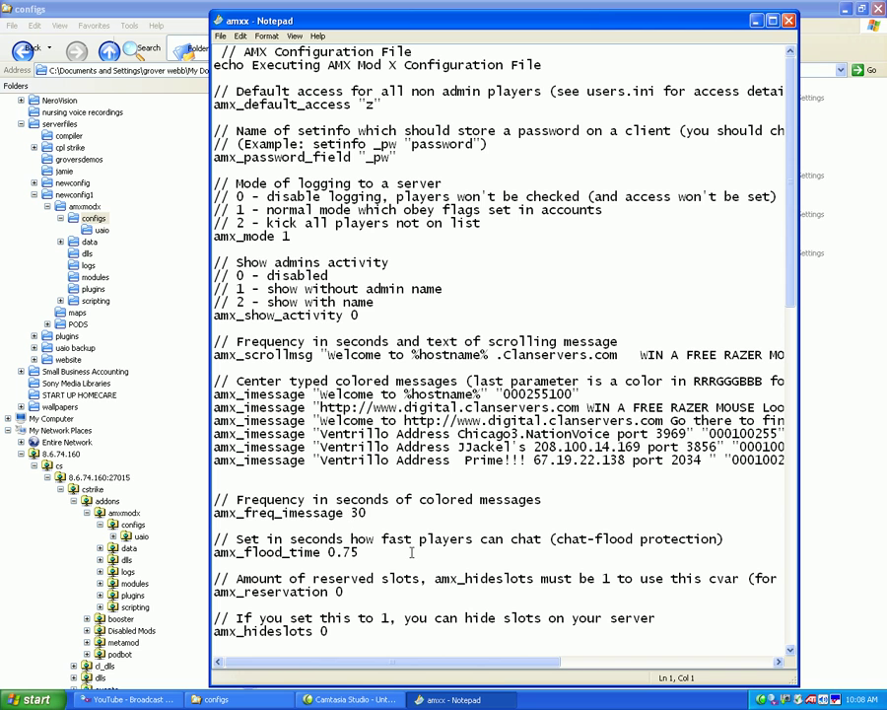
{"action": "left_click_drag", "start_coordinate": [406, 662], "coordinate": [394, 668]}
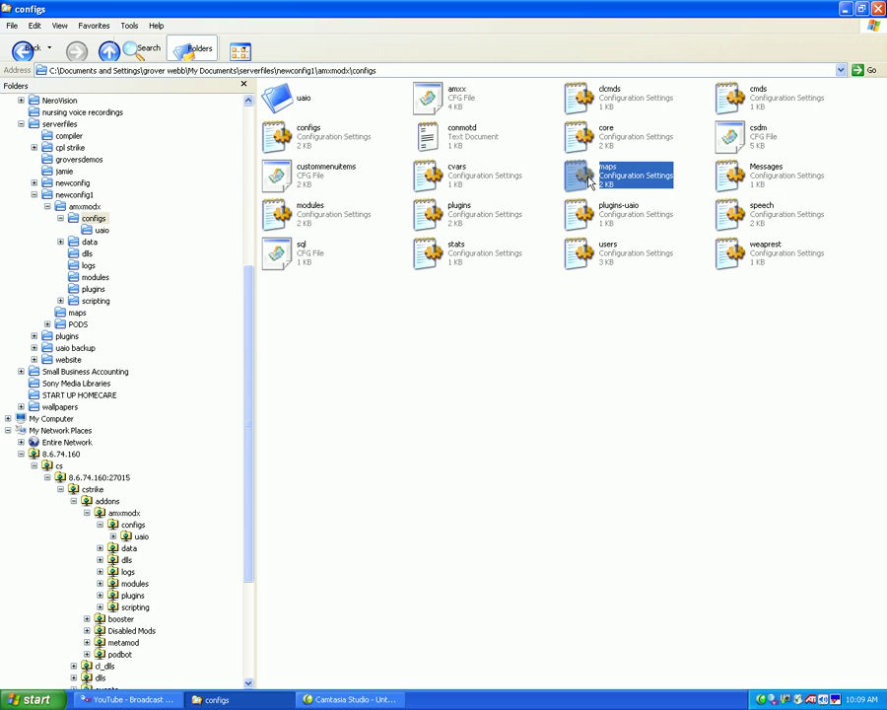
- Open maps.ini, jump to tr_3 at the end, leaving aim_sandcastles uncommented
{"action": "double_click", "coordinate": [592, 182]}
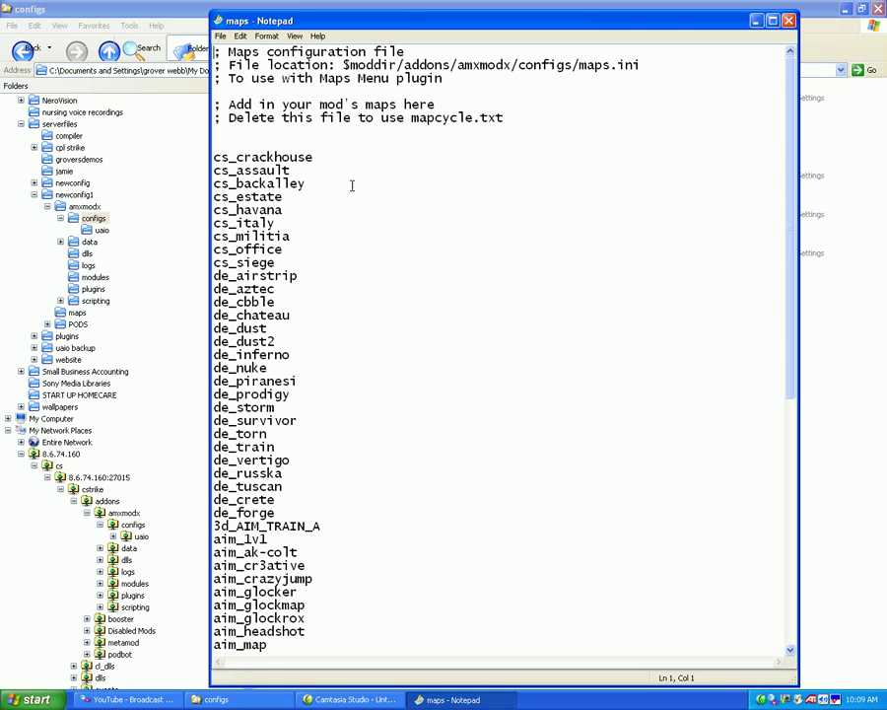
{"action": "scroll", "coordinate": [367, 355], "scroll_direction": "down", "scroll_amount": 5}
{"action": "scroll", "coordinate": [368, 391], "scroll_direction": "down", "scroll_amount": 5}
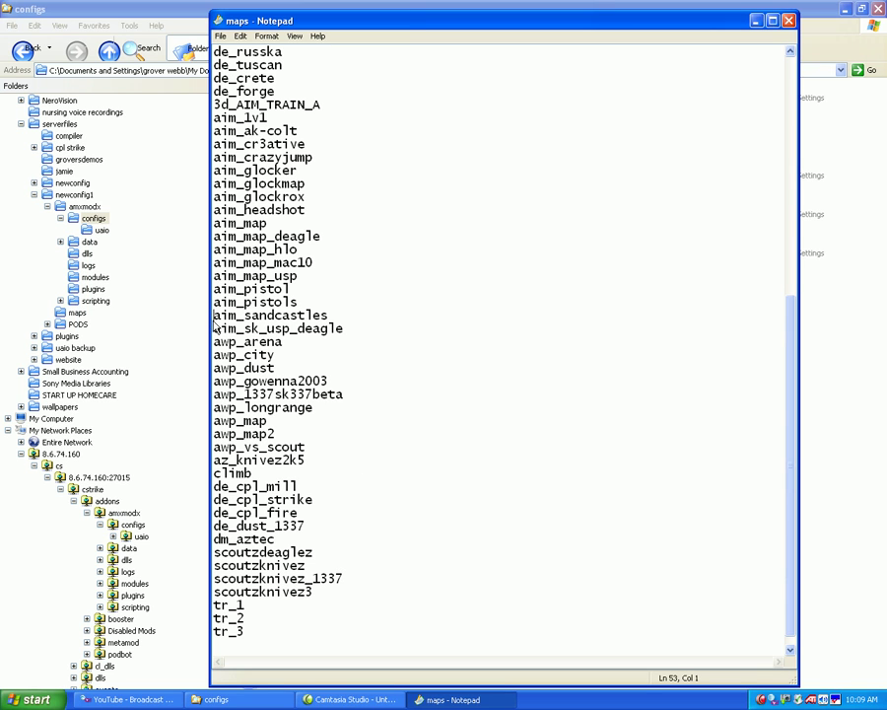
{"action": "key", "text": "ctrl+End"}
{"action": "type", "text": ";"}
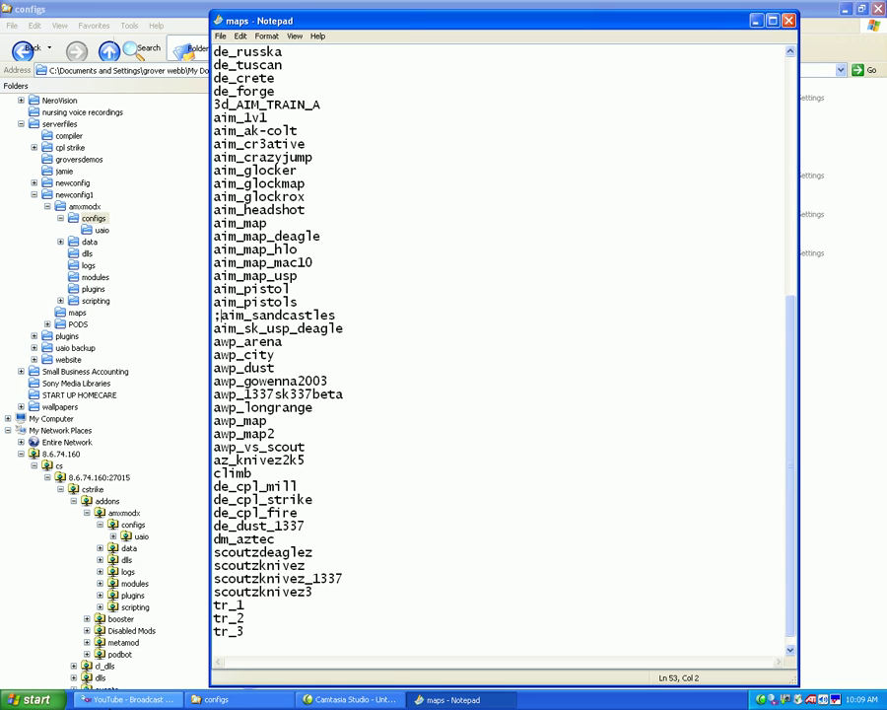
{"action": "key", "text": "BackSpace"}
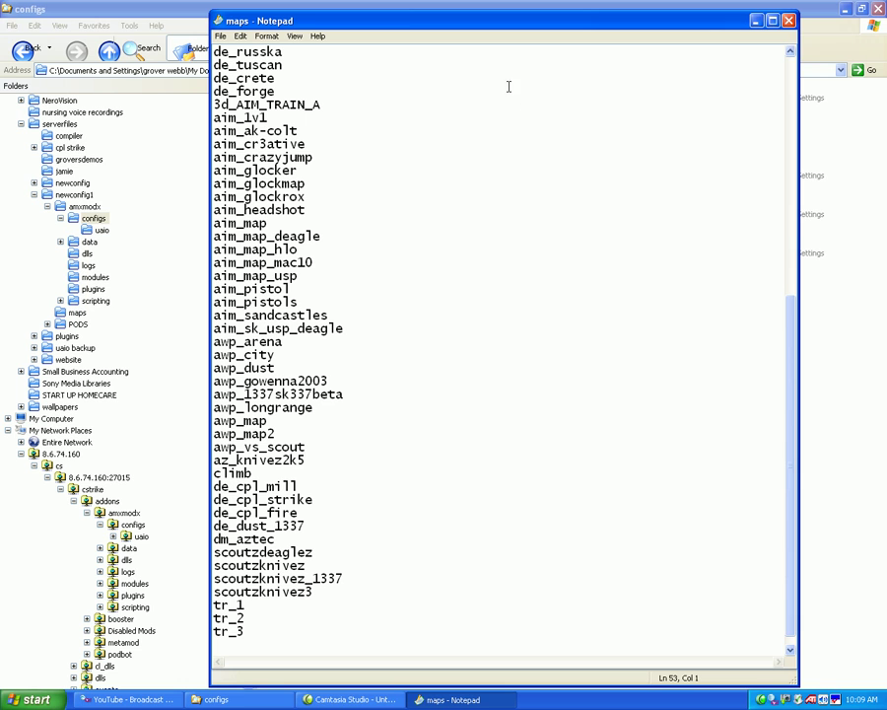
- Close the maps file, cancelling the save prompt before closing again
{"action": "left_click", "coordinate": [789, 20]}
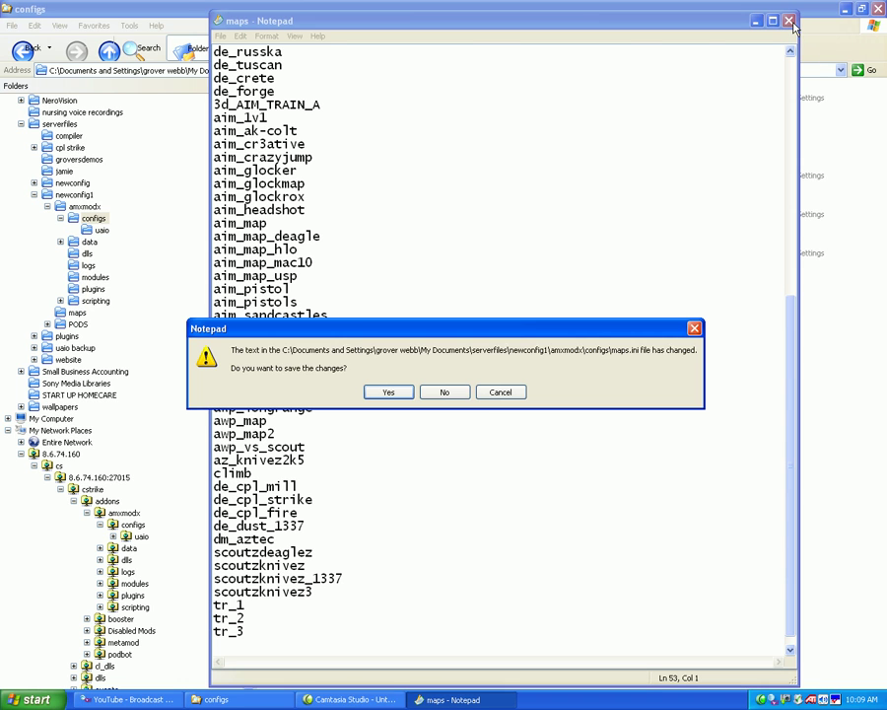
{"action": "left_click", "coordinate": [500, 393]}
{"action": "left_click", "coordinate": [789, 21]}
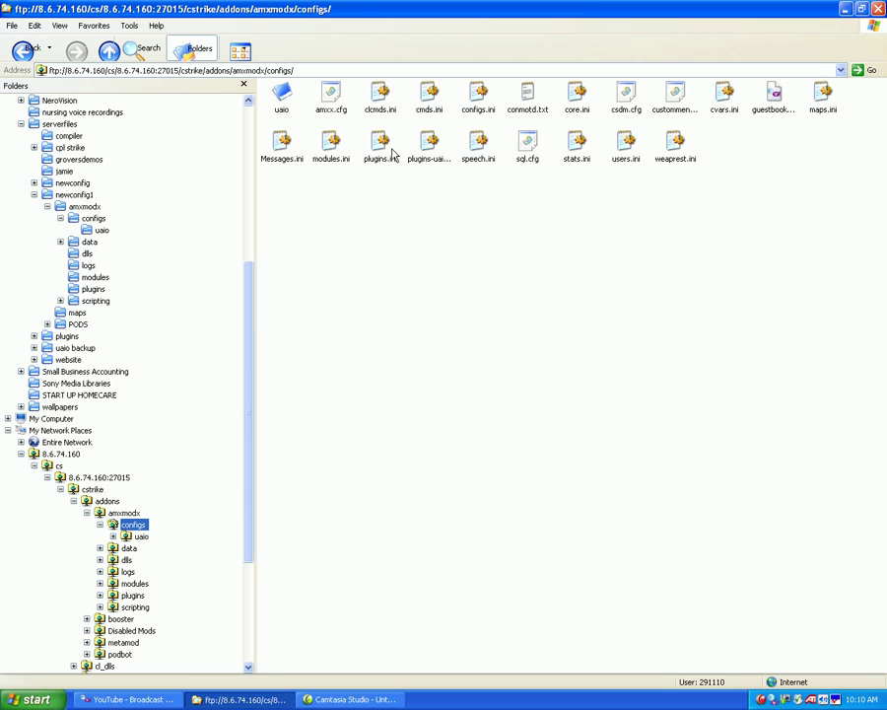
- Copy plugins.ini from the FTP configs folder into newconfig1\amxmodx\configs and view that folder
{"action": "left_click", "coordinate": [381, 148]}
{"action": "left_click_drag", "start_coordinate": [381, 148], "coordinate": [125, 224]}
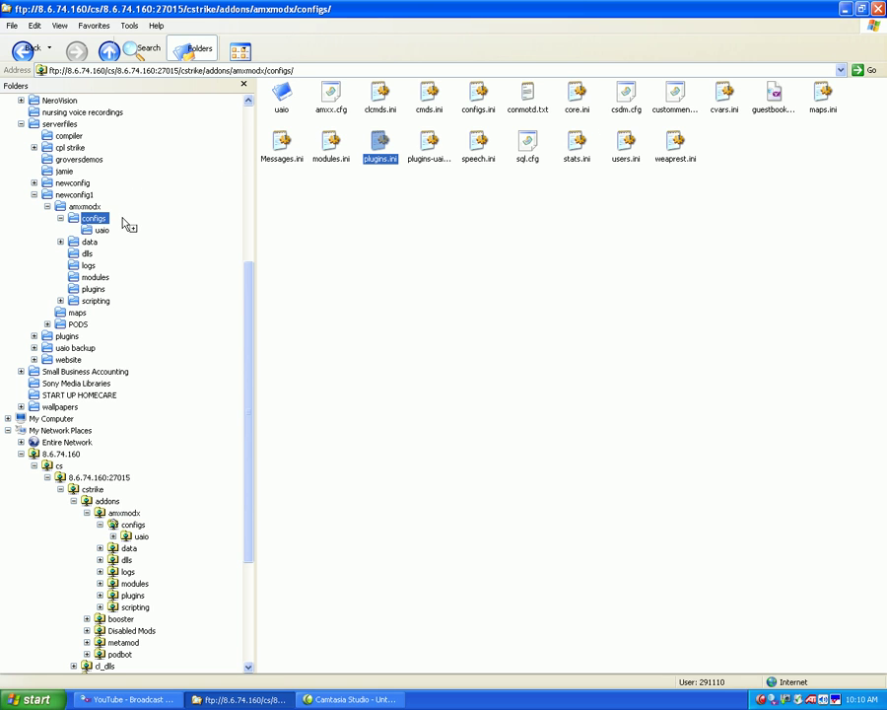
{"action": "left_click_drag", "start_coordinate": [125, 224], "coordinate": [126, 224]}
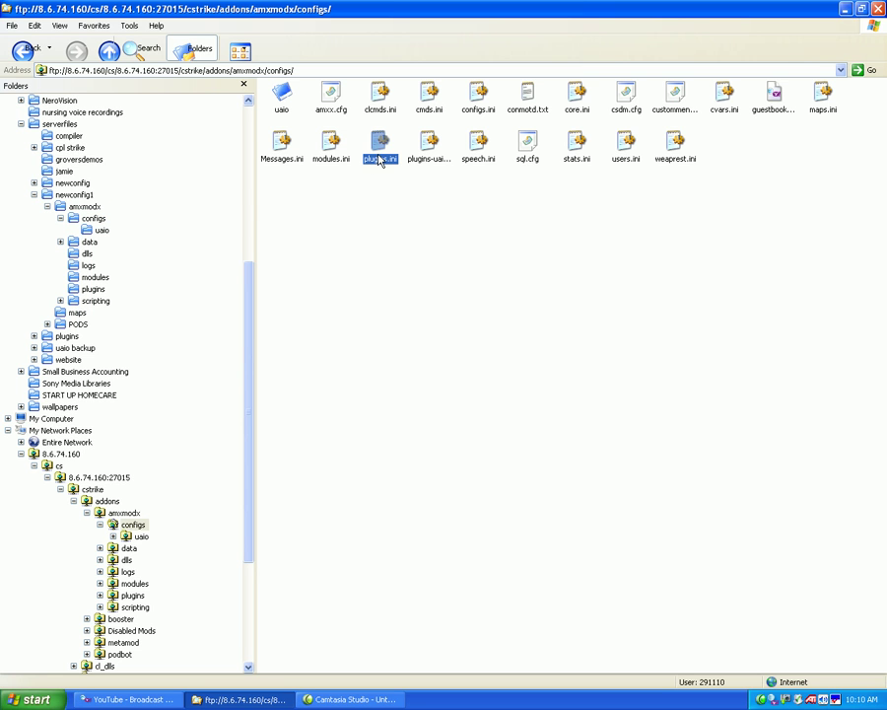
{"action": "left_click", "coordinate": [93, 217]}
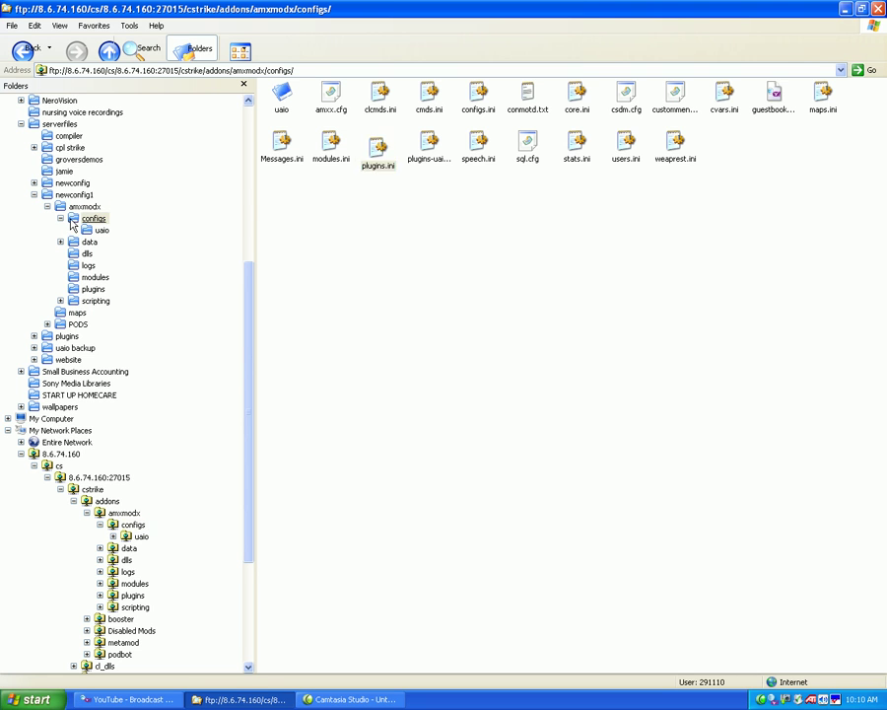